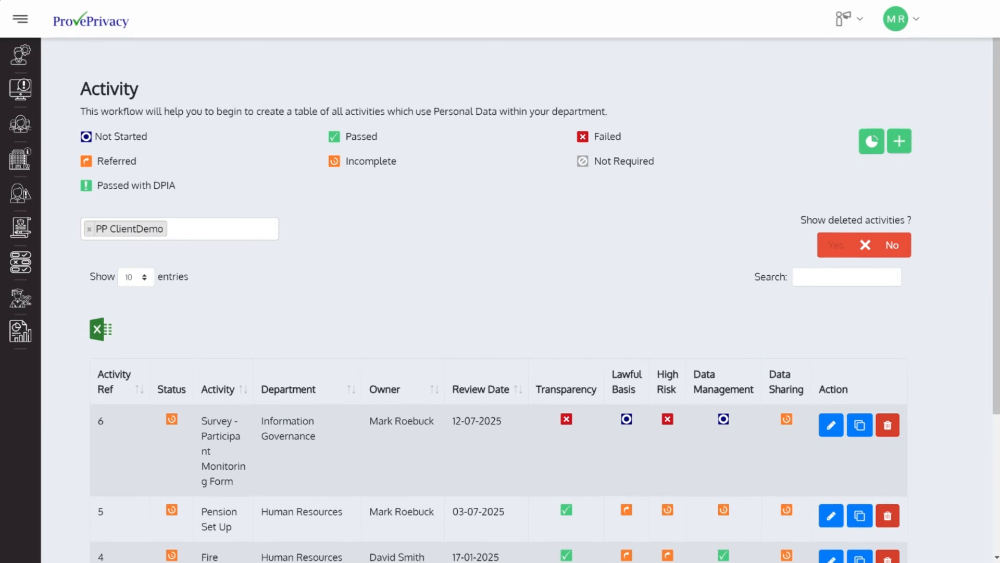
- Search the activity table for "Fire", then clear the search to list all activities again
click(809, 278)
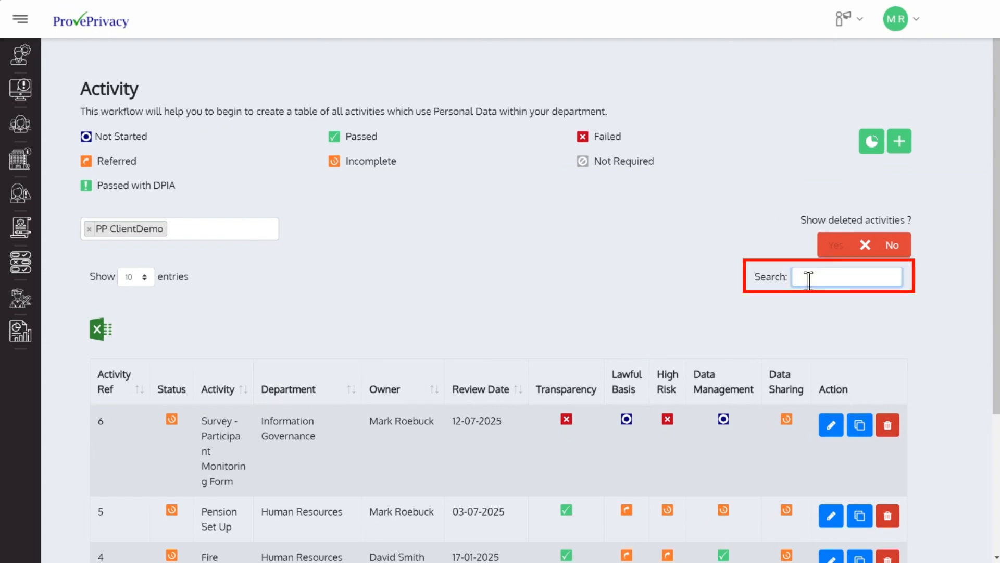
text(Fire)
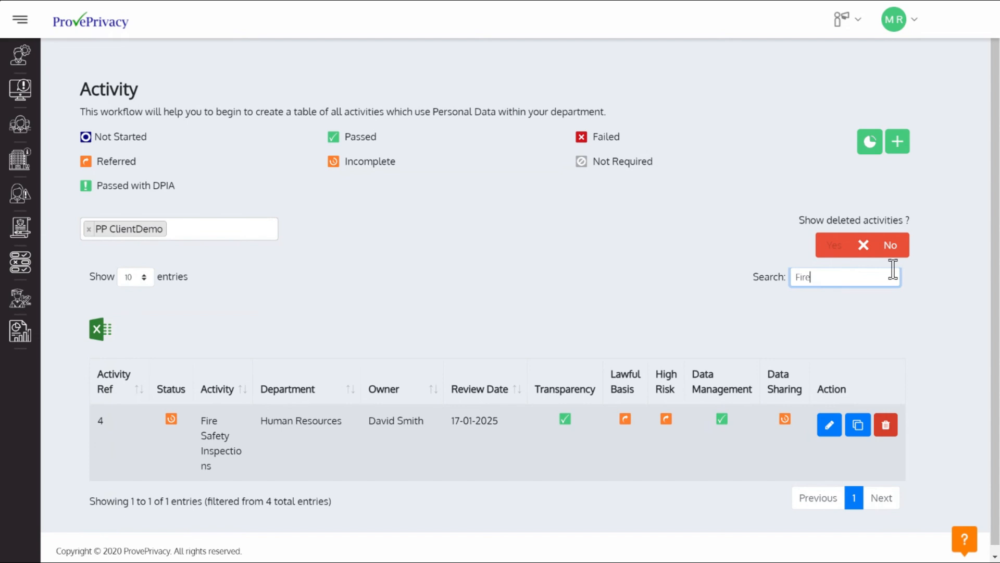
key(BackSpace)
key(BackSpace)
key(BackSpace)
key(BackSpace)
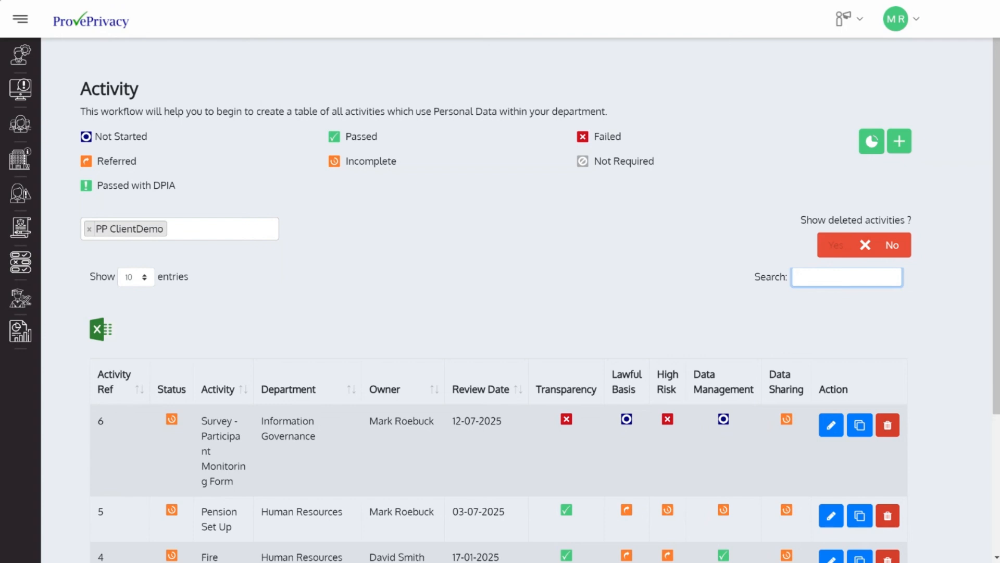
- Add a new activity and name it "Fire Safety Awareness"
click(900, 145)
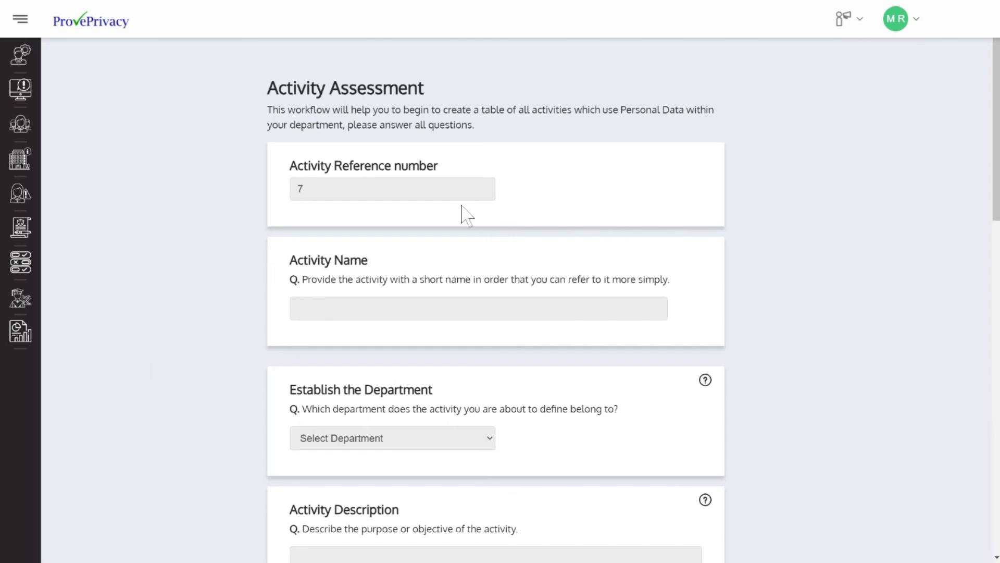
click(390, 307)
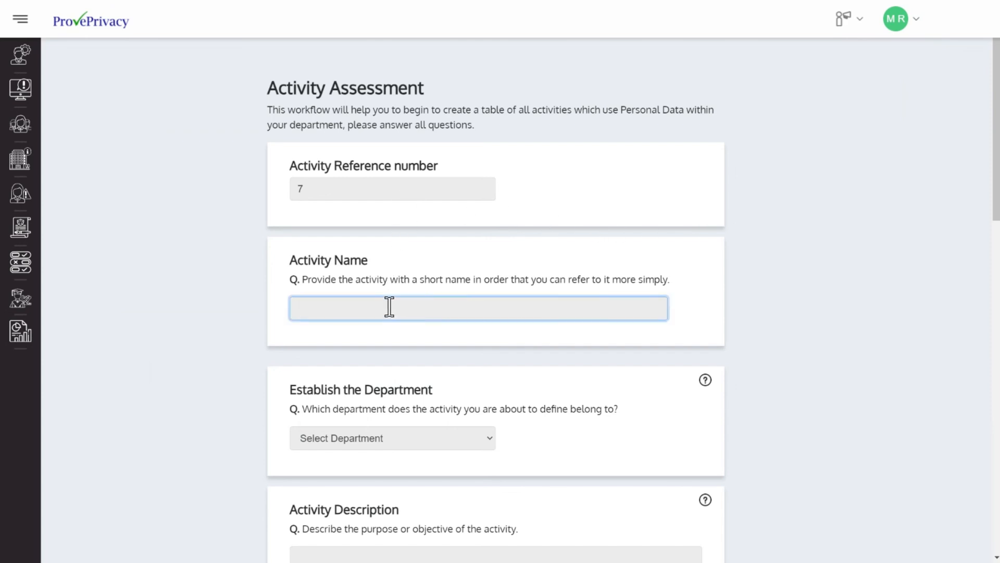
text(Fire Safety Awareness)
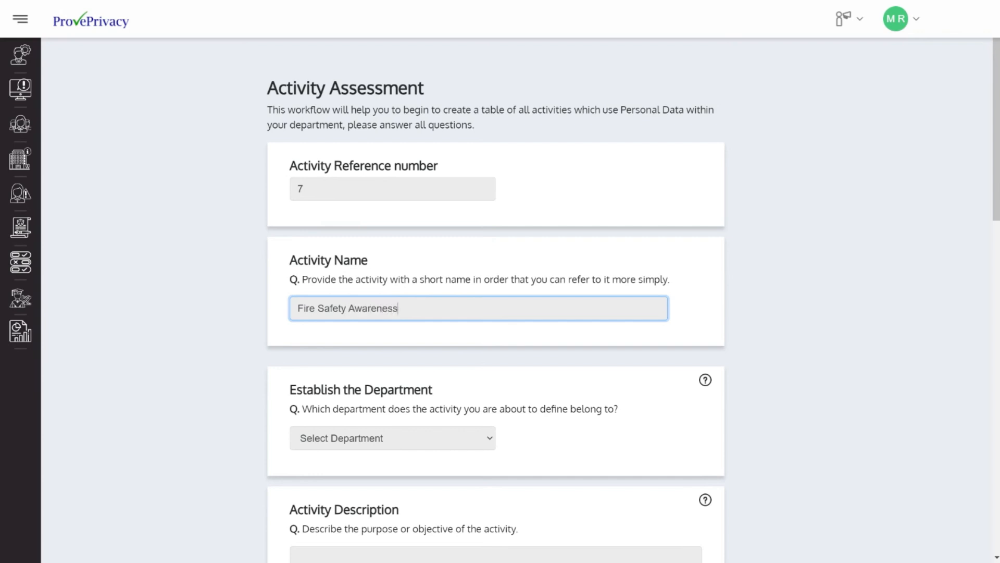
- Assign the activity to Human Resources (PP ClientDemo) and describe its purpose as "To ensure that all staff are aware of Fire Safety across the organisation."
scroll(463, 262, down, 1)
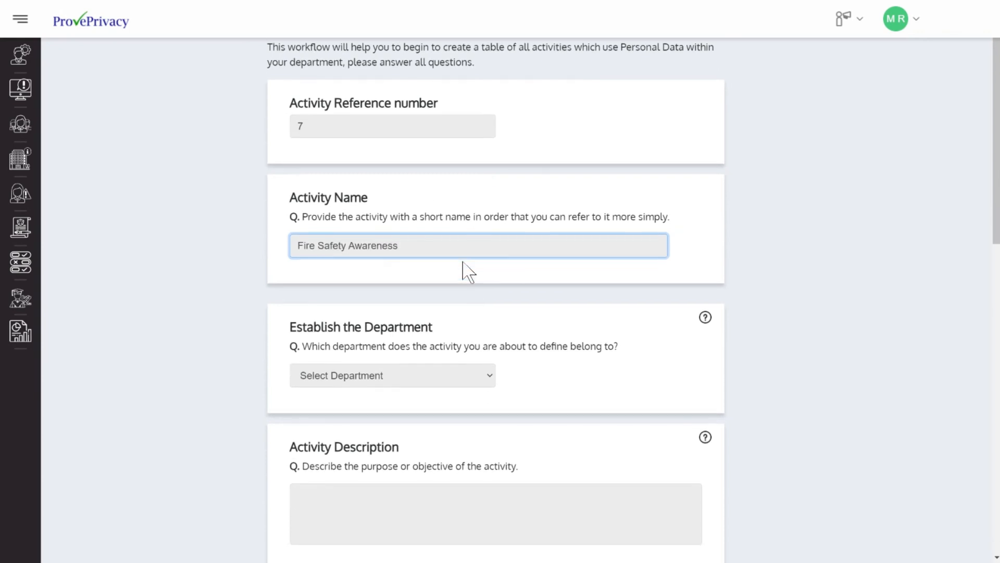
click(471, 384)
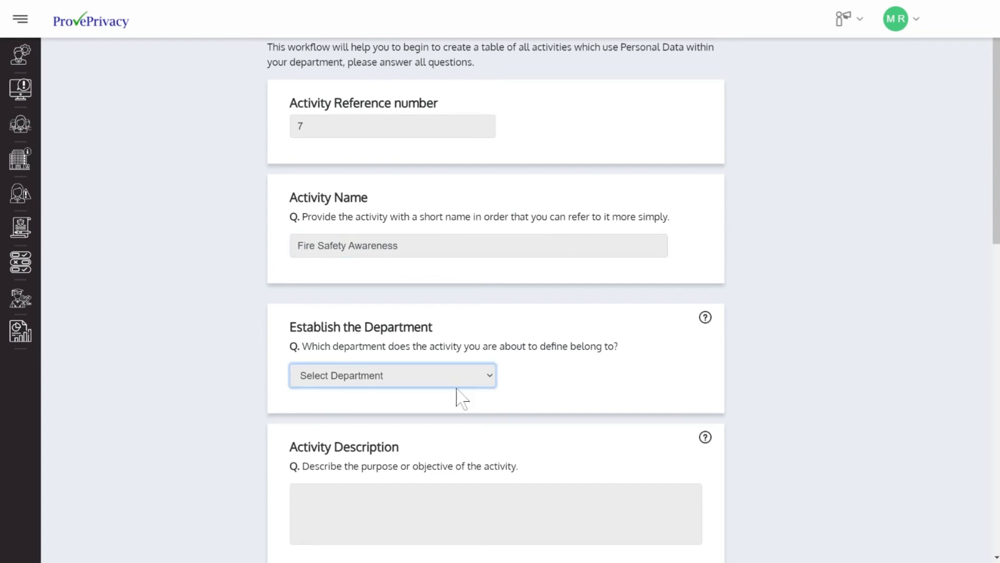
click(456, 432)
scroll(640, 320, down, 3)
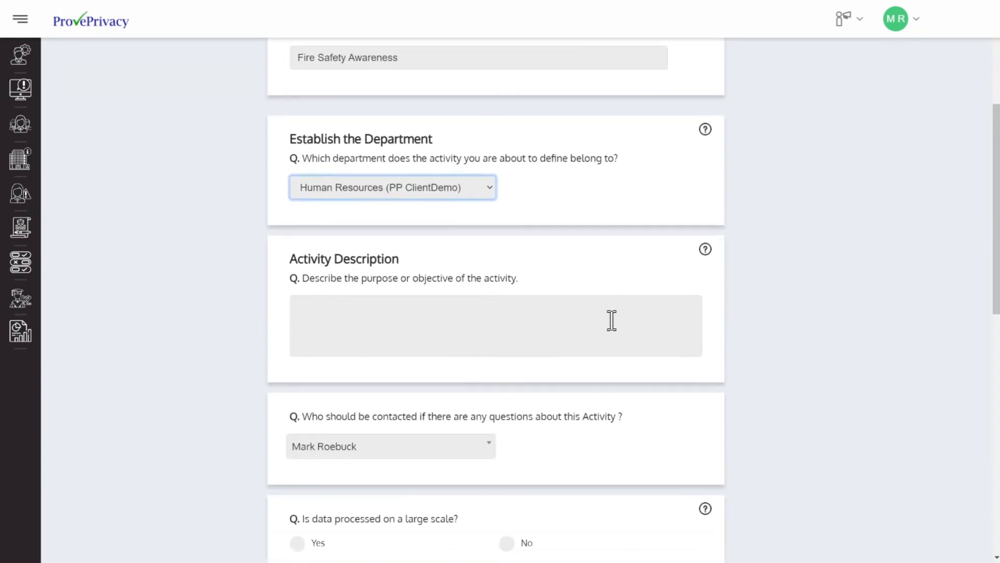
click(605, 321)
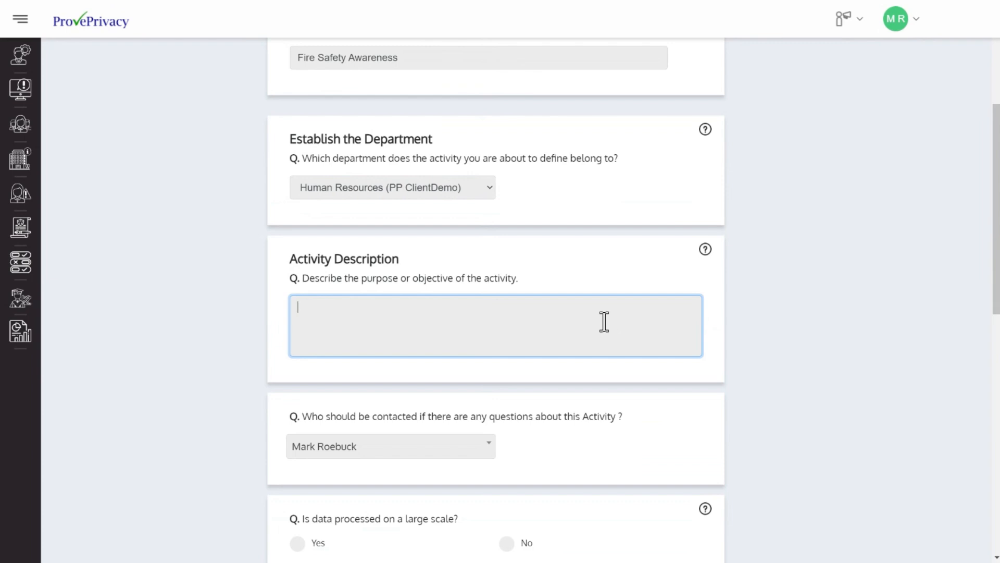
text(To ensure that all staff are aware of Fire Safety across the organisation.)
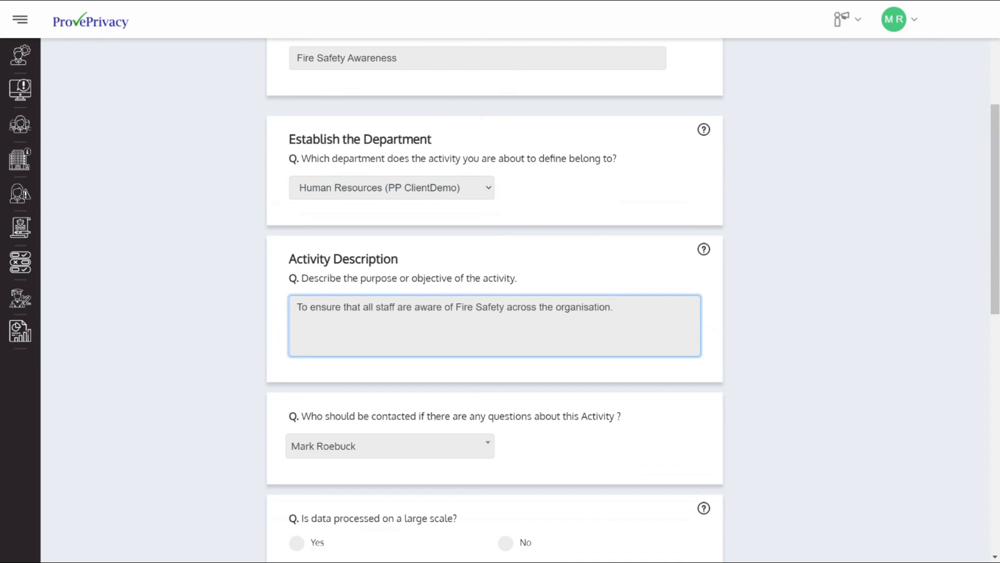
- Answer No to large-scale data processing and select Personal Data as the type of data used in the activity
scroll(590, 312, down, 3)
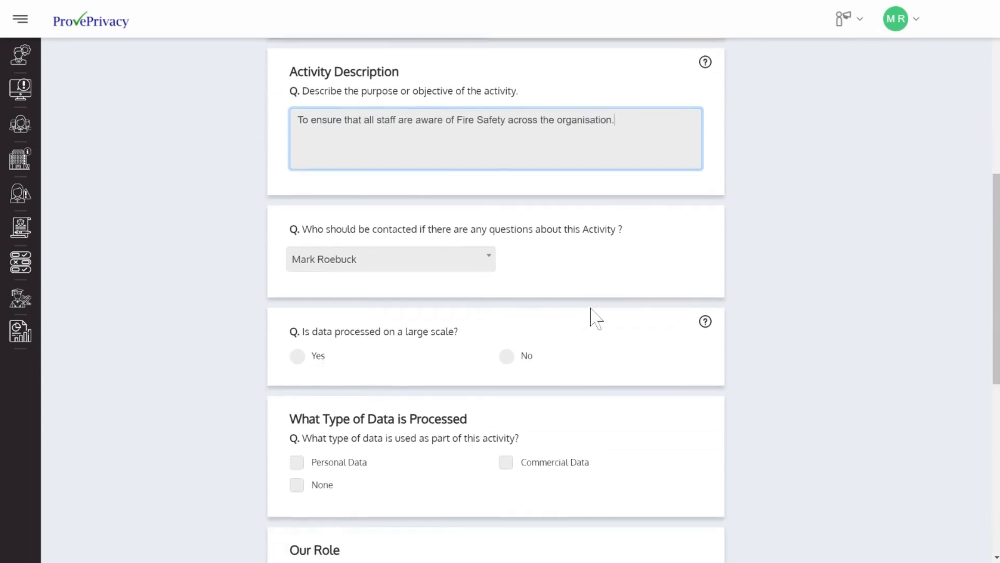
scroll(592, 307, down, 1)
scroll(592, 294, down, 1)
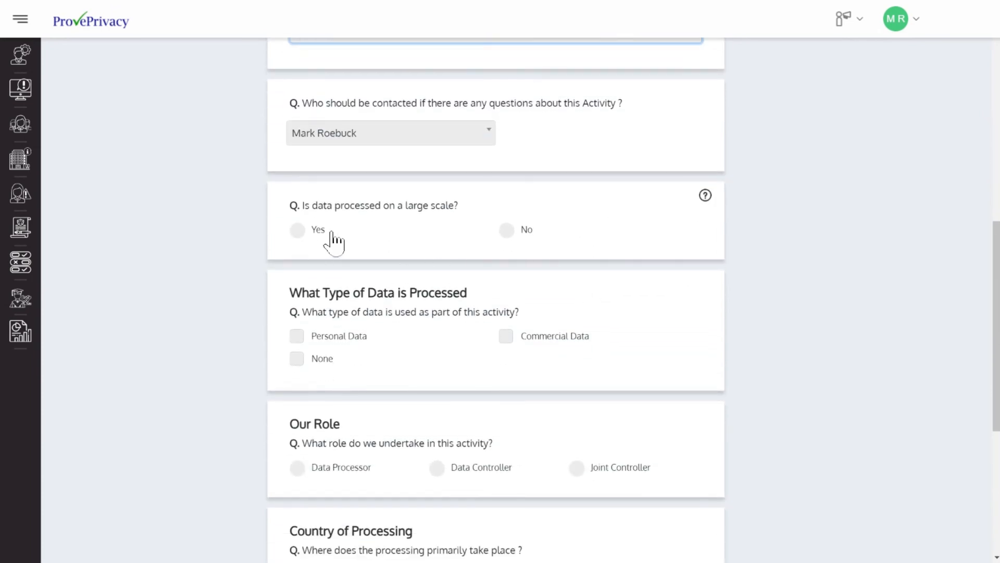
click(506, 231)
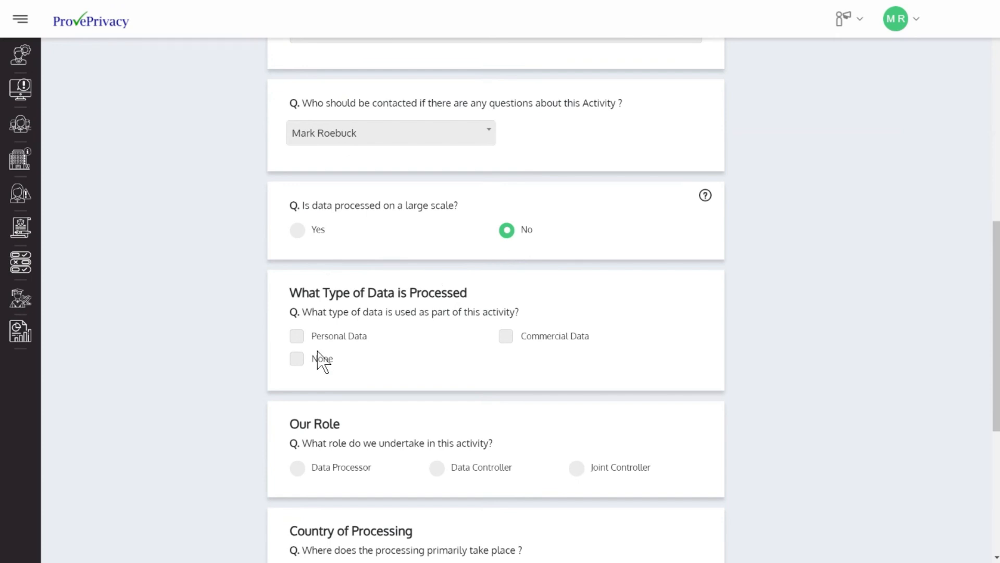
click(298, 337)
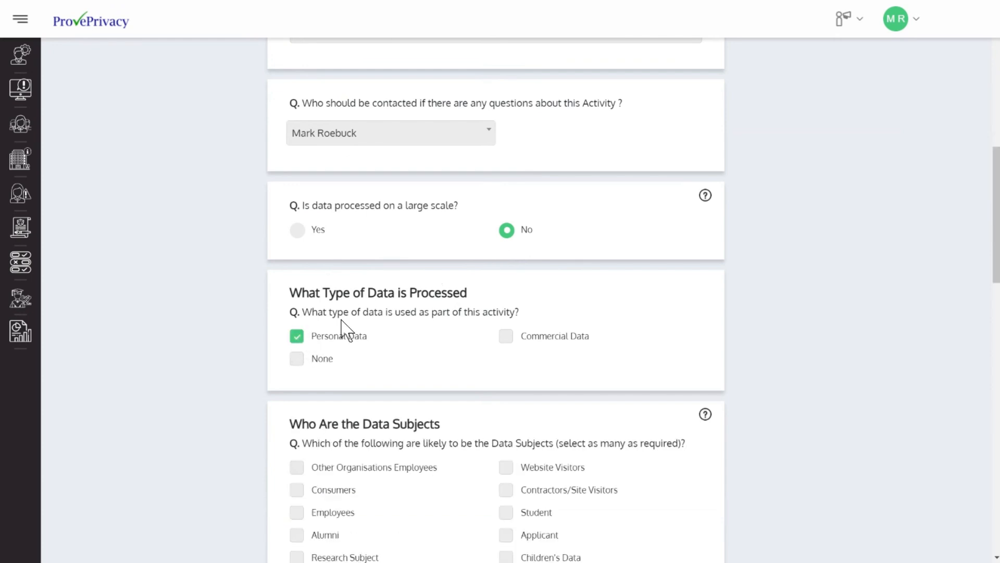
- Select Employees as the data subjects, and Name and Health Data as the categories of personal data processed
scroll(405, 286, down, 5)
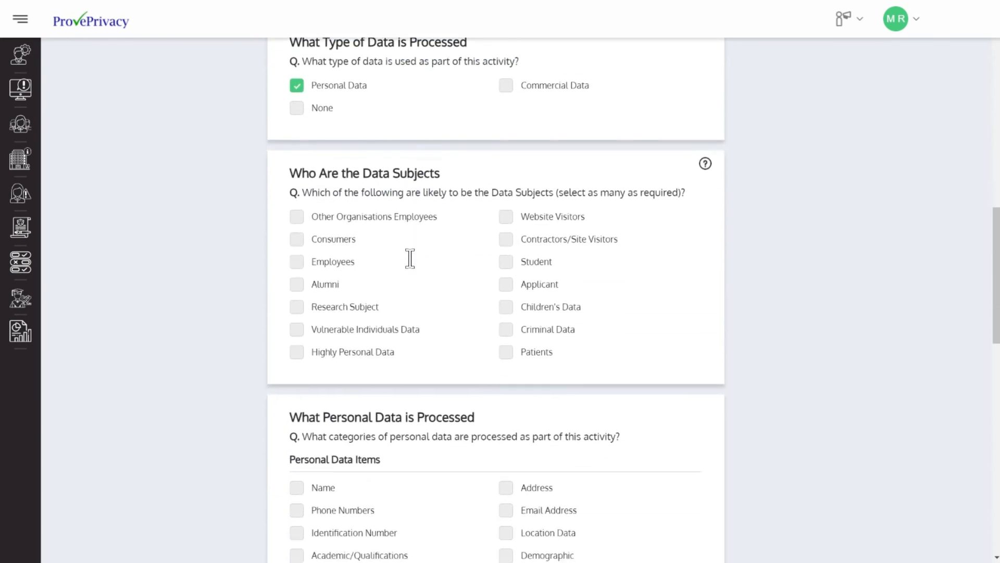
scroll(410, 258, down, 1)
click(297, 199)
scroll(432, 211, down, 4)
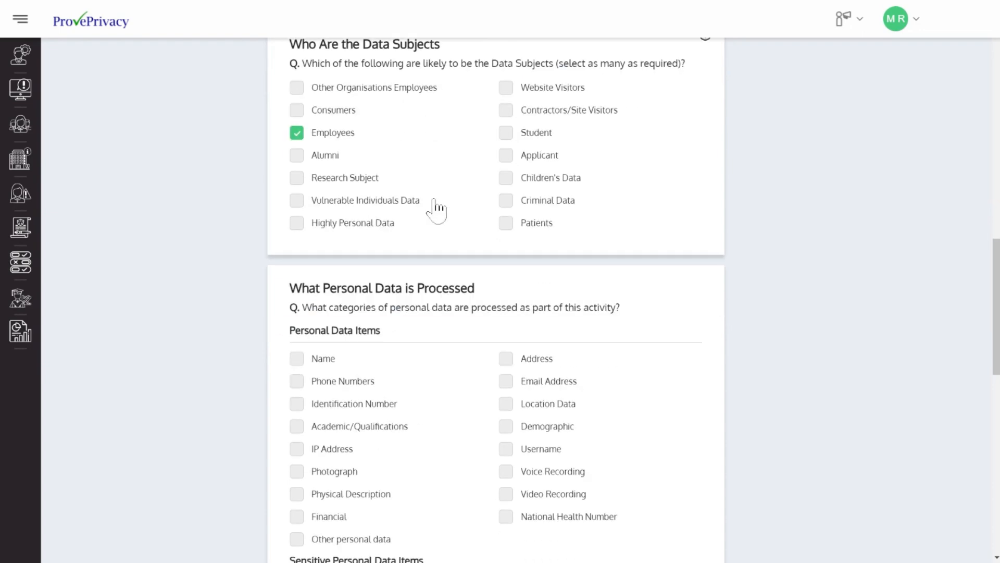
click(297, 175)
scroll(536, 297, down, 4)
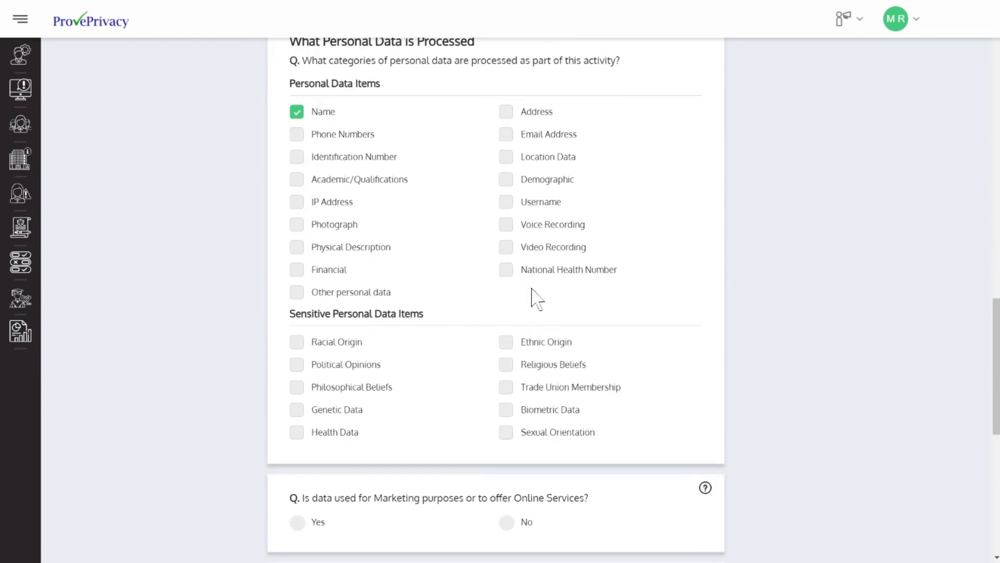
click(297, 245)
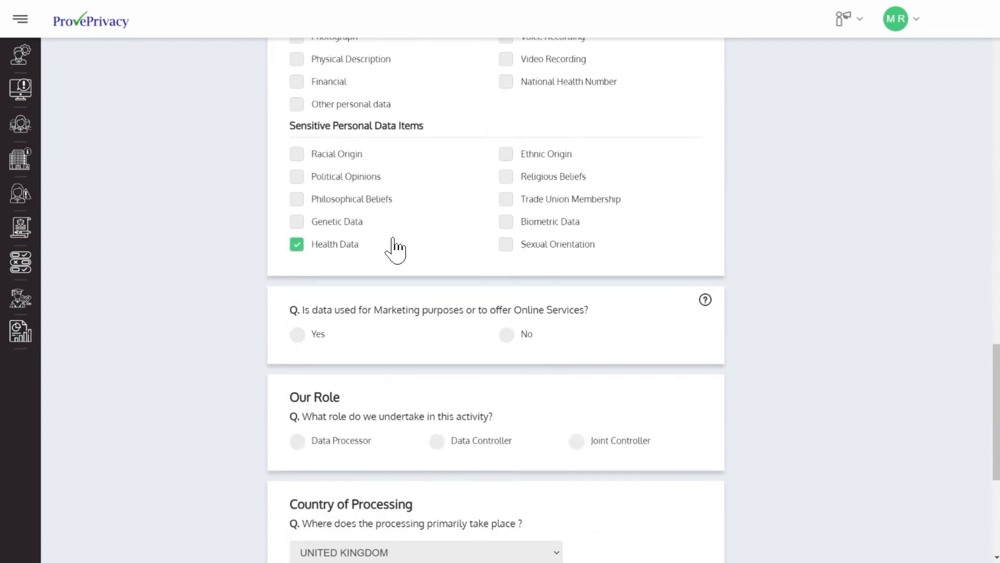
- Answer No to using data for marketing or online services, and set the organisation's role to Data Controller
scroll(417, 235, down, 3)
click(506, 147)
click(437, 253)
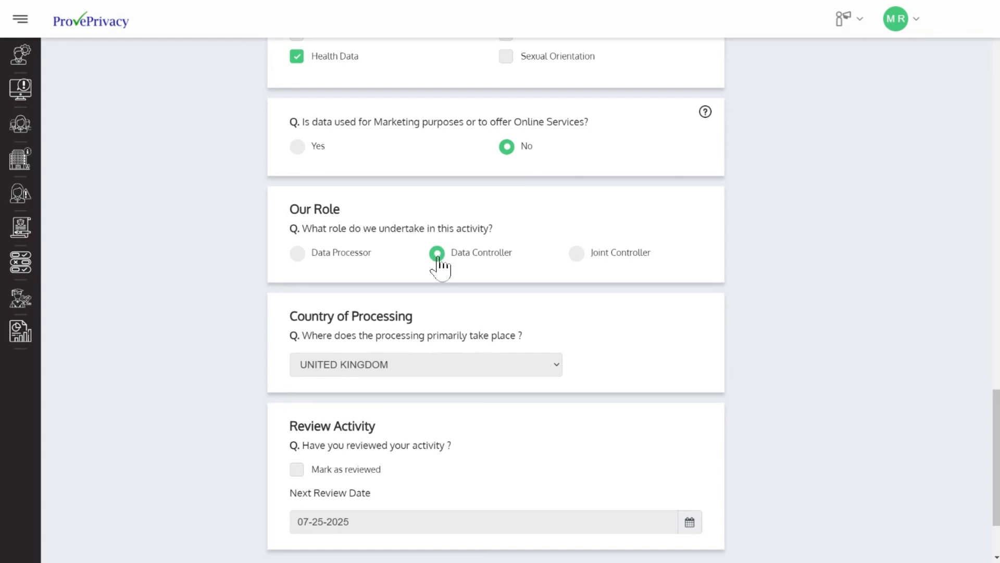
- Mark the activity as reviewed and view the calendar for the next review date without changing the date
scroll(485, 346, down, 2)
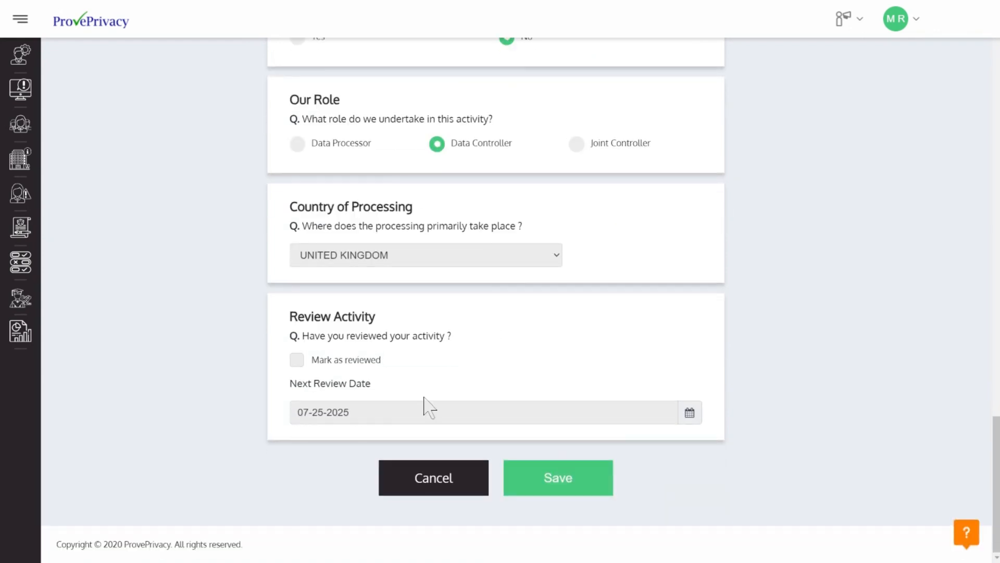
click(297, 360)
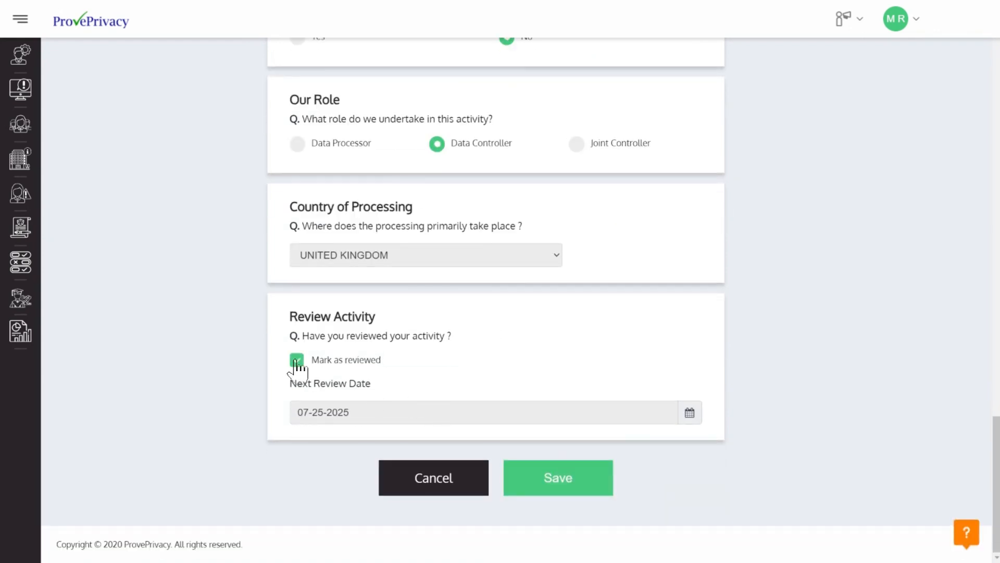
click(354, 414)
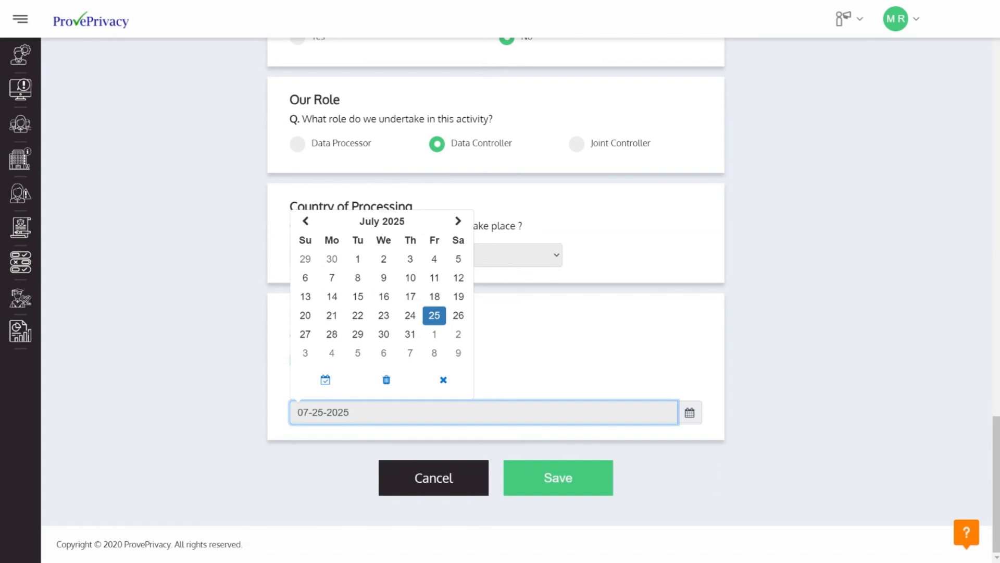
click(507, 362)
- Examine the warning for the personal data categories and the help text for the data subjects question
scroll(625, 275, up, 10)
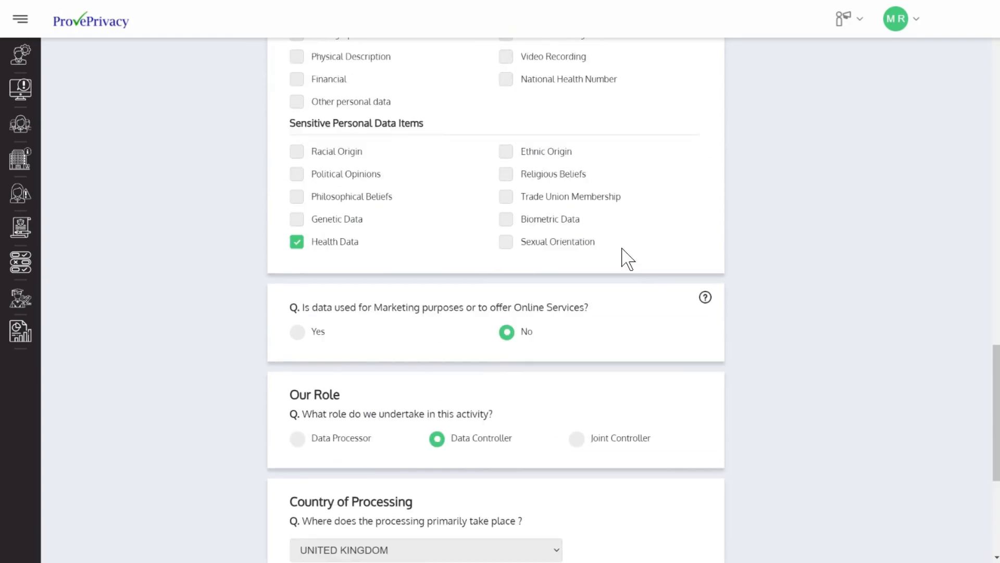
scroll(629, 239, up, 2)
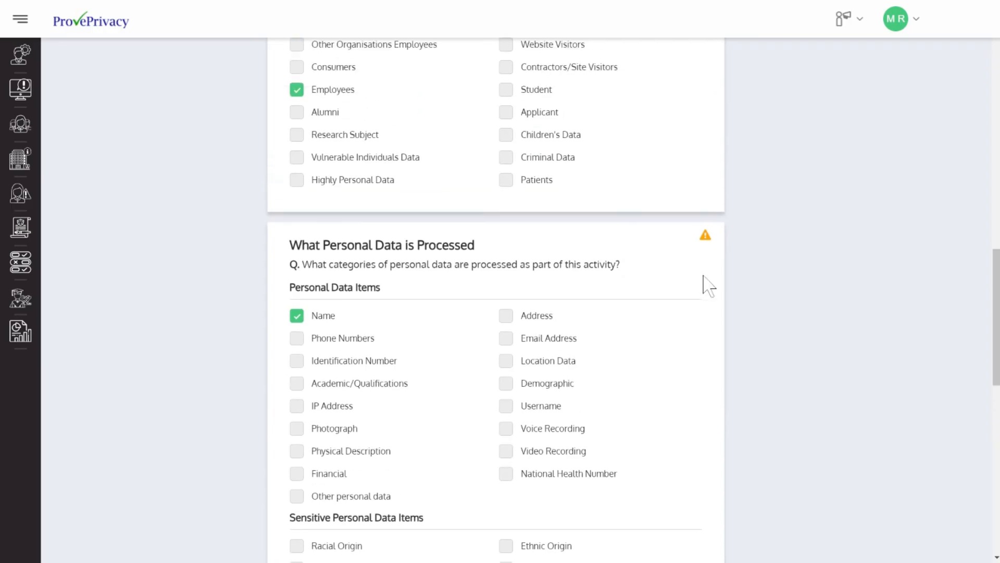
mouse_move(708, 244)
scroll(699, 252, up, 5)
mouse_move(705, 247)
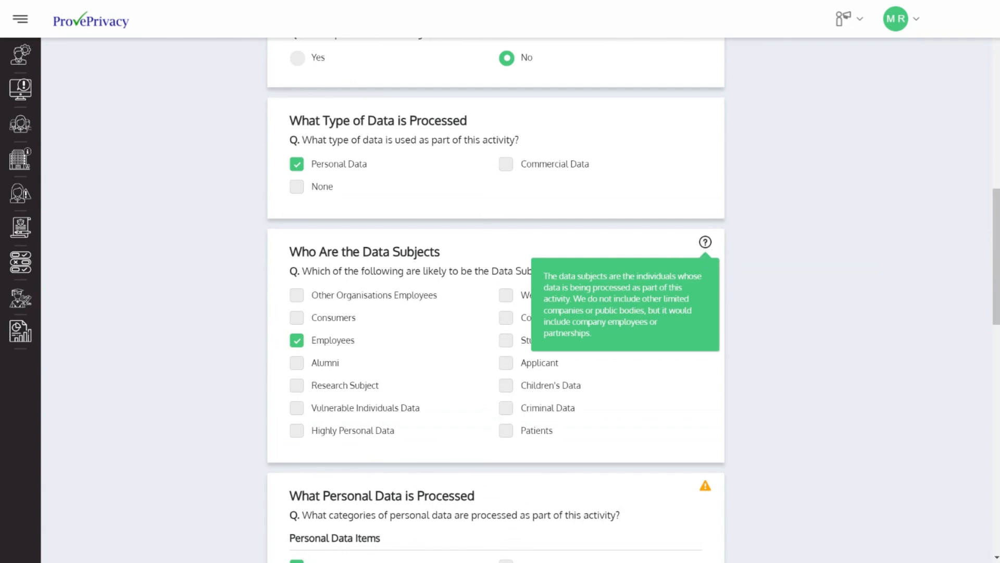
- Save the completed activity assessment
scroll(703, 260, down, 12)
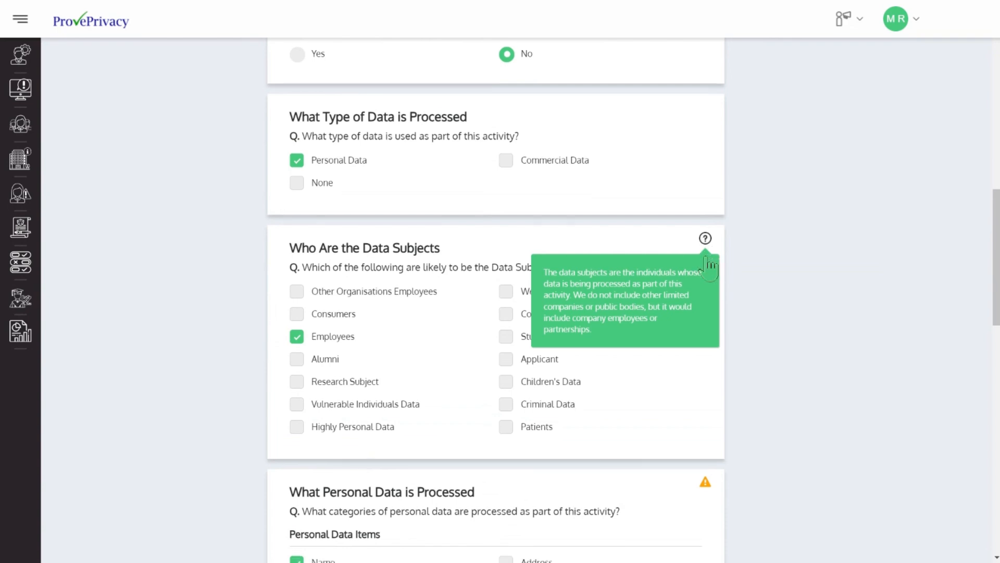
scroll(698, 260, down, 3)
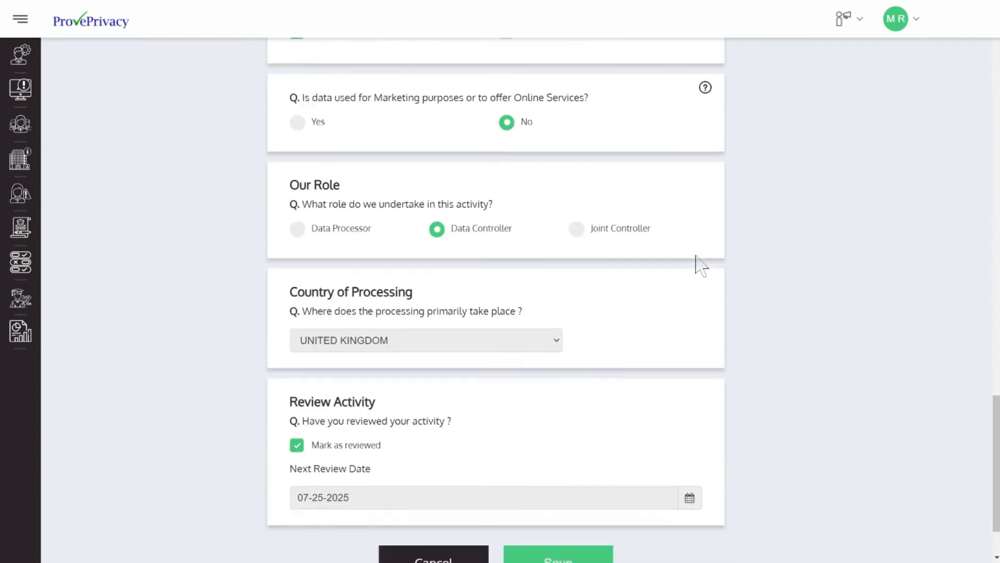
click(551, 487)
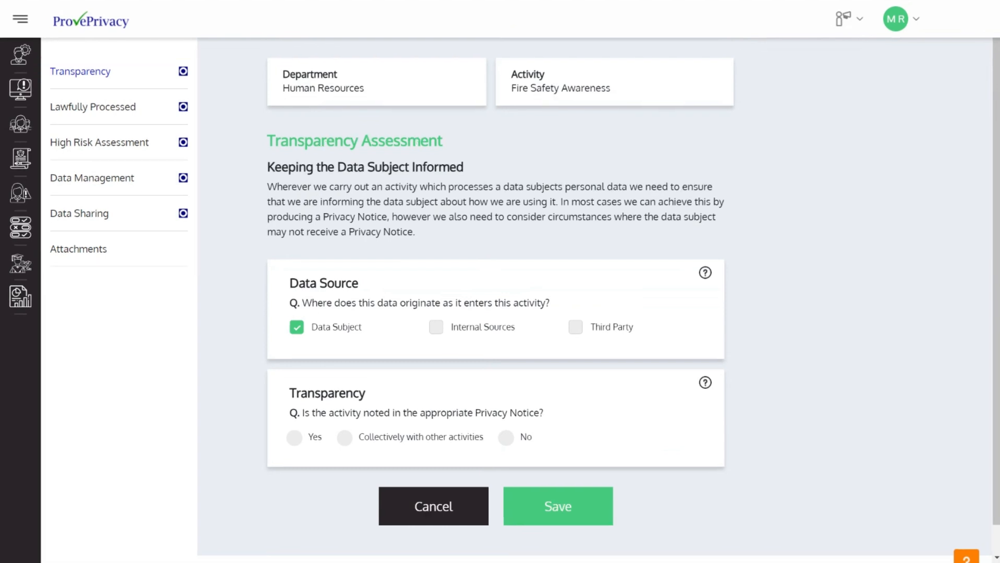
- Hide the list of assessment sections and show it again
click(21, 24)
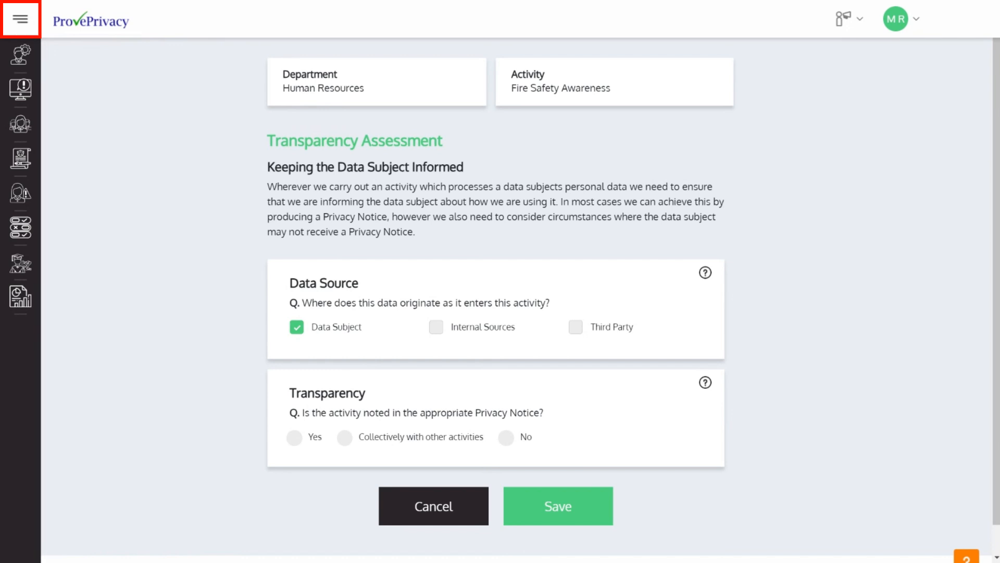
click(21, 25)
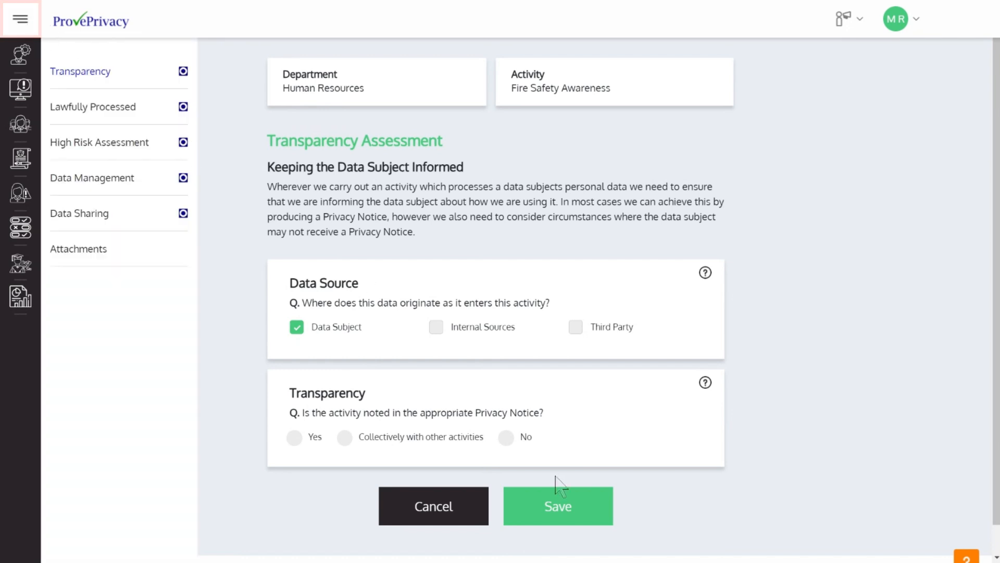